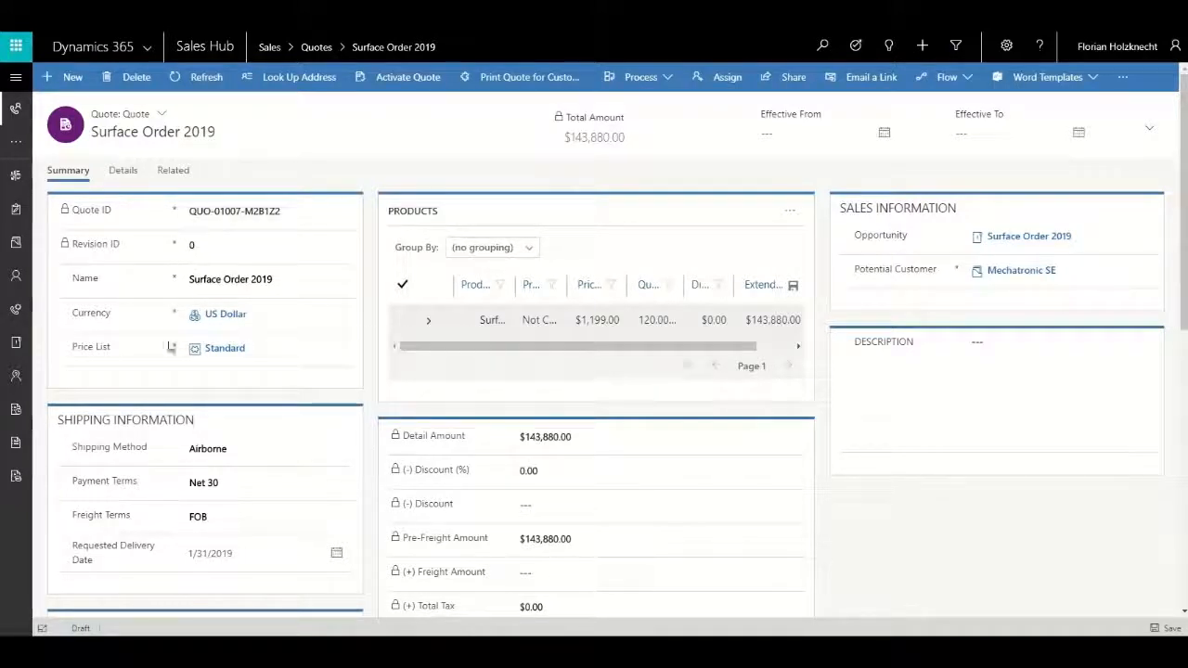
Review the shipping and address details of the Surface Order 2019 quote and activate the quote.
scroll(167, 371, "down", 1)
scroll(167, 371, "down", 2)
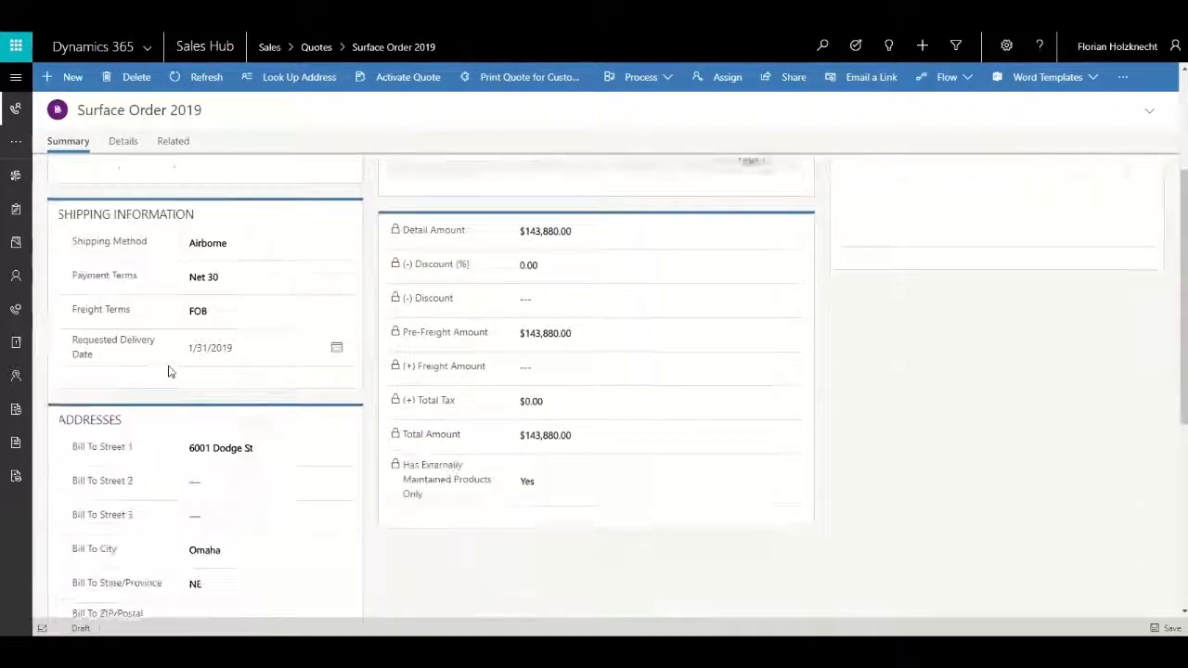
scroll(167, 371, "down", 2)
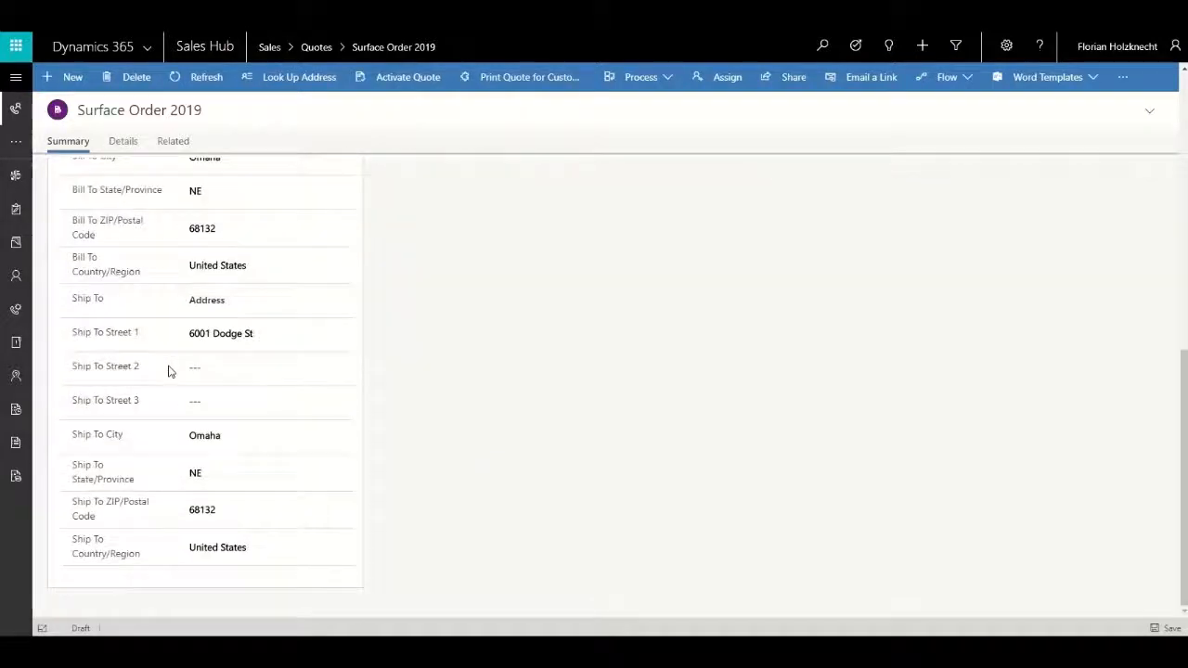
scroll(167, 372, "up", 5)
scroll(168, 370, "up", 2)
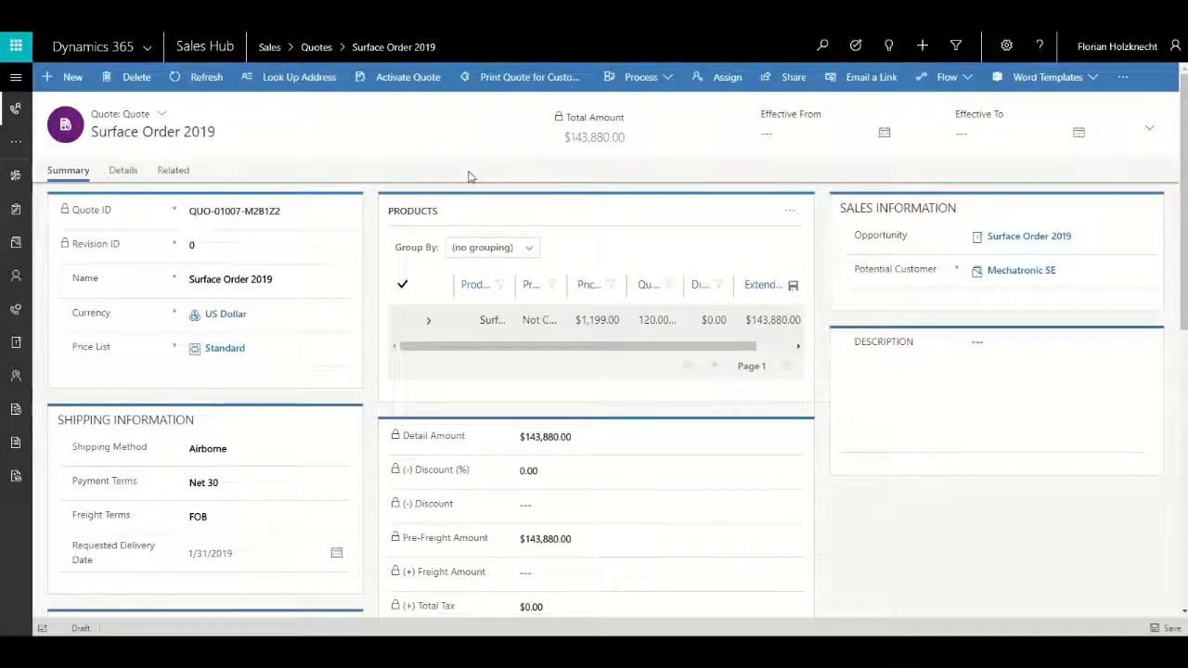
left_click(419, 82)
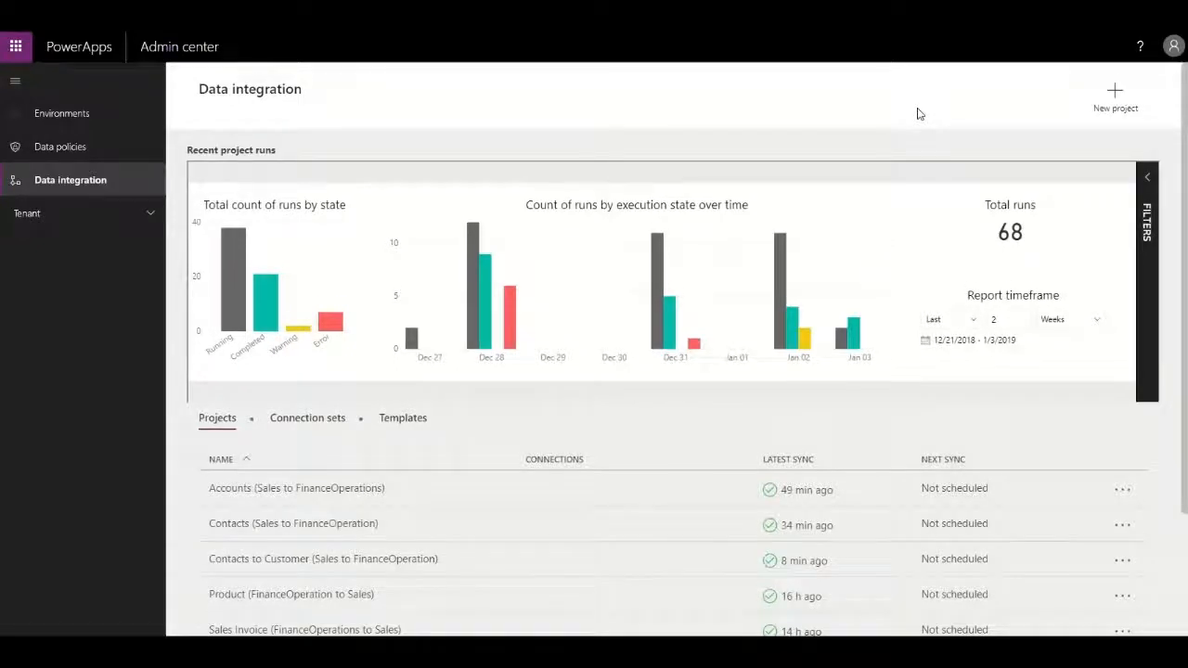
In the PowerApps Admin center, run the Sales Quotes (Sales to FinanceOperation) integration project and open its newest run.
scroll(913, 128, "down", 3)
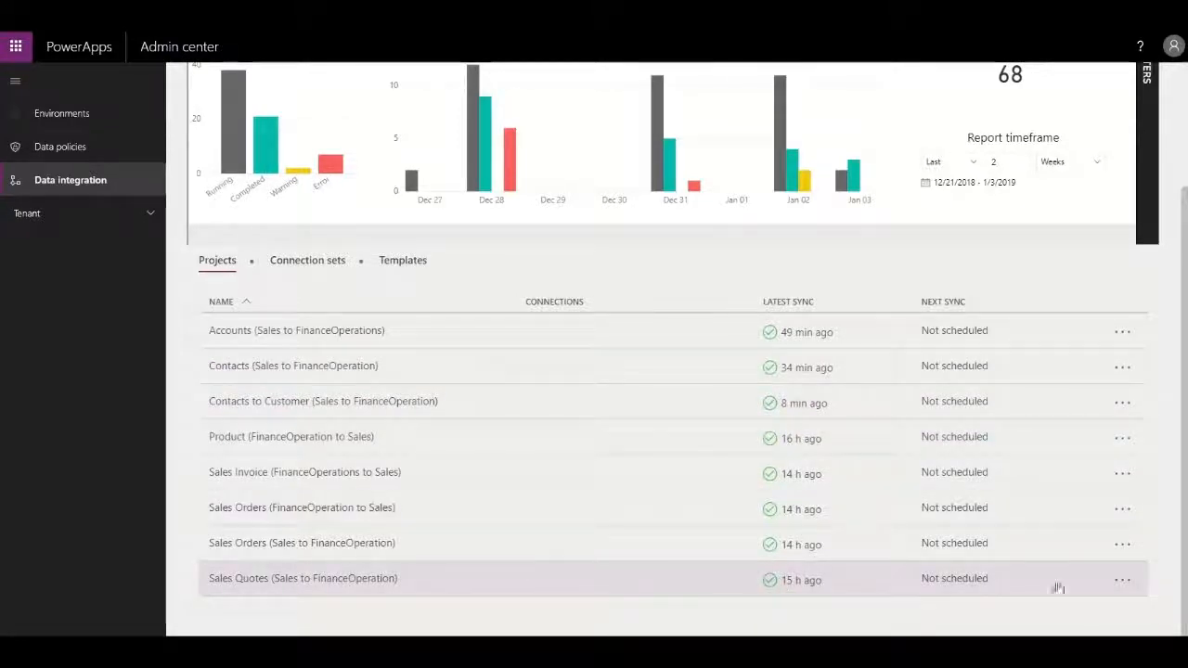
left_click(1122, 580)
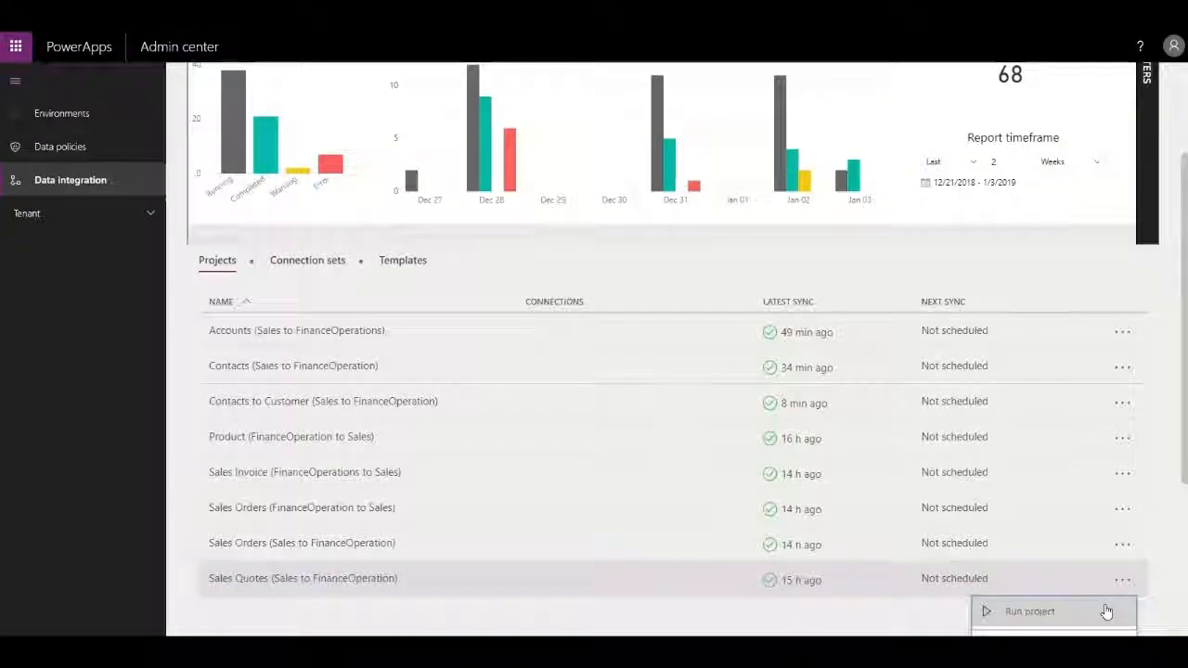
left_click(1106, 611)
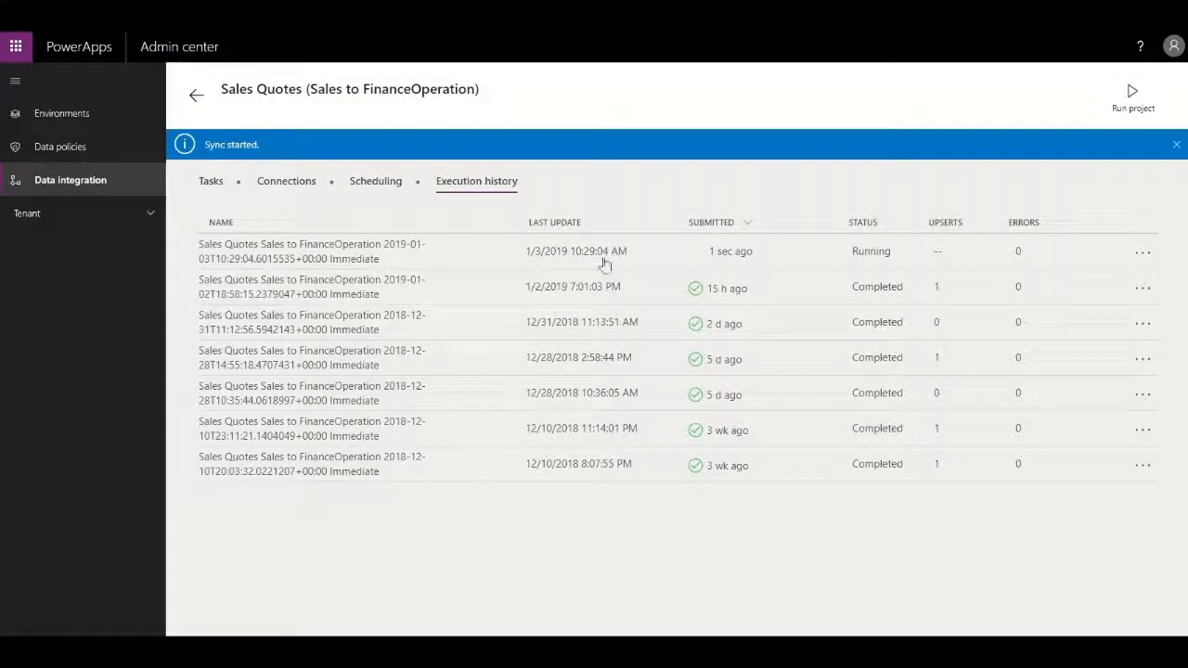
left_click(603, 263)
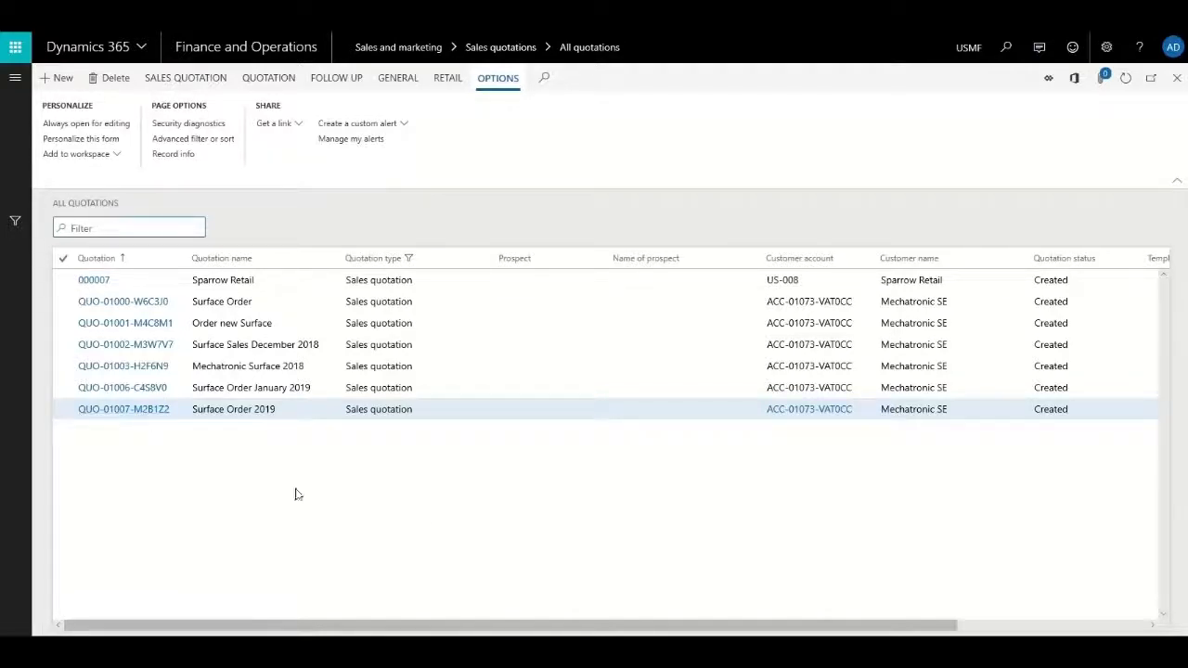
In Finance and Operations, open the Surface Order 2019 quotation and examine the columns of its item line.
left_click(314, 445)
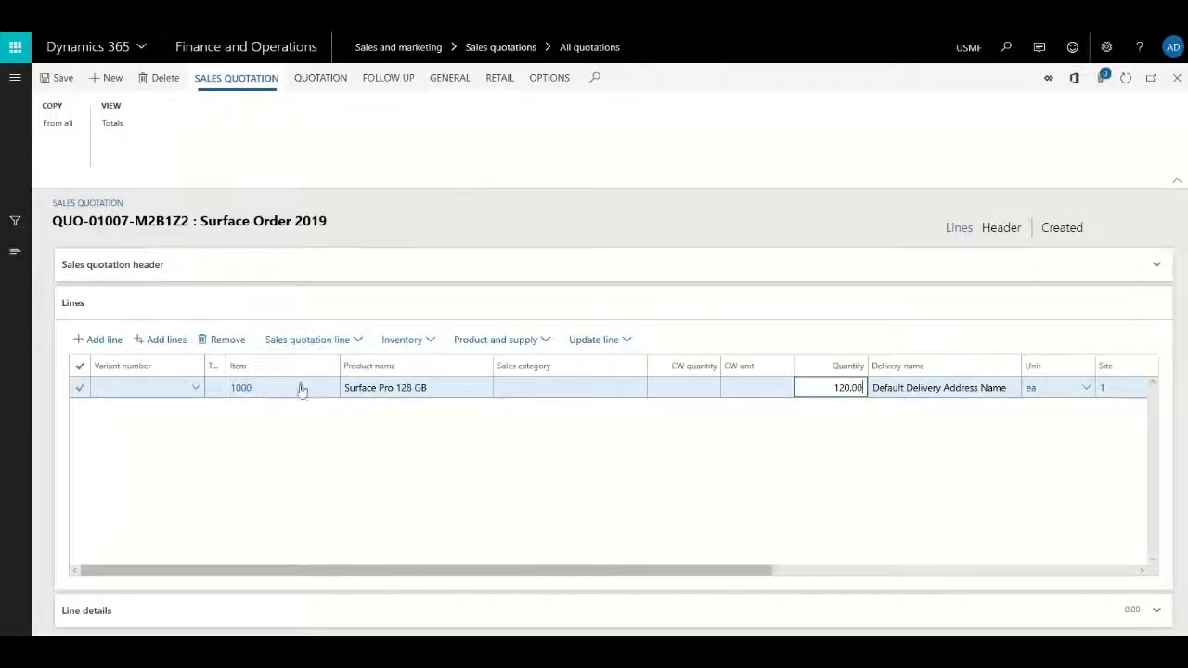
left_click_drag(450, 569, 935, 576)
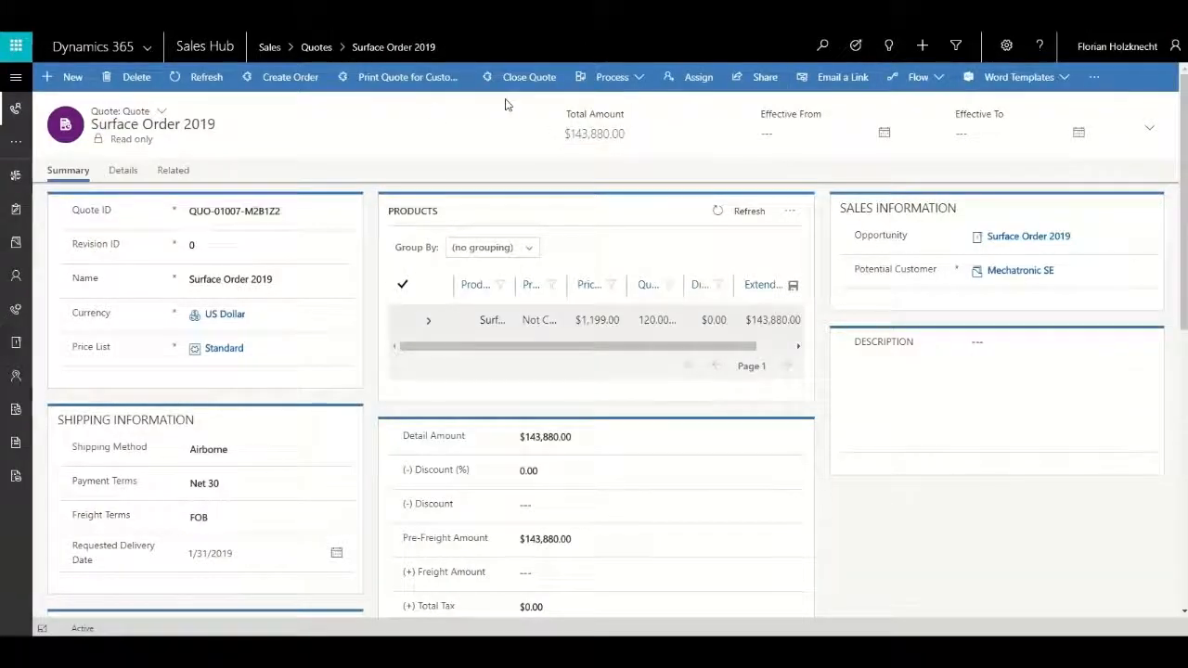
In Sales Hub, create an order from the Surface Order 2019 quote with status reason Won, closing the opportunity.
left_click(279, 77)
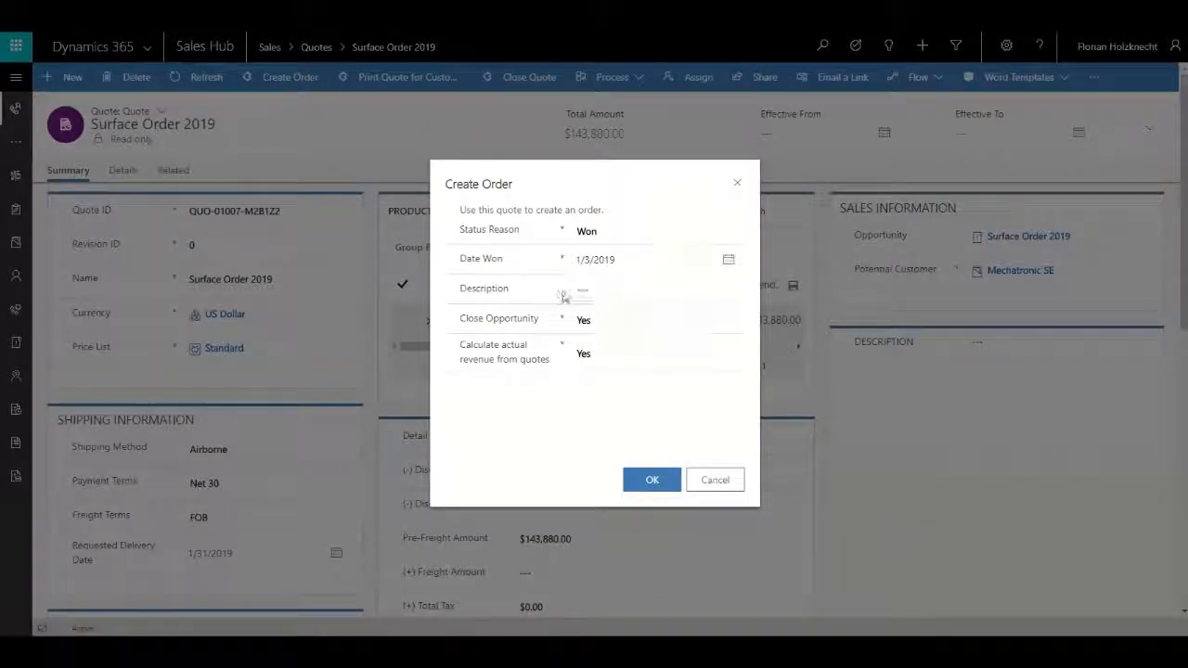
left_click(652, 482)
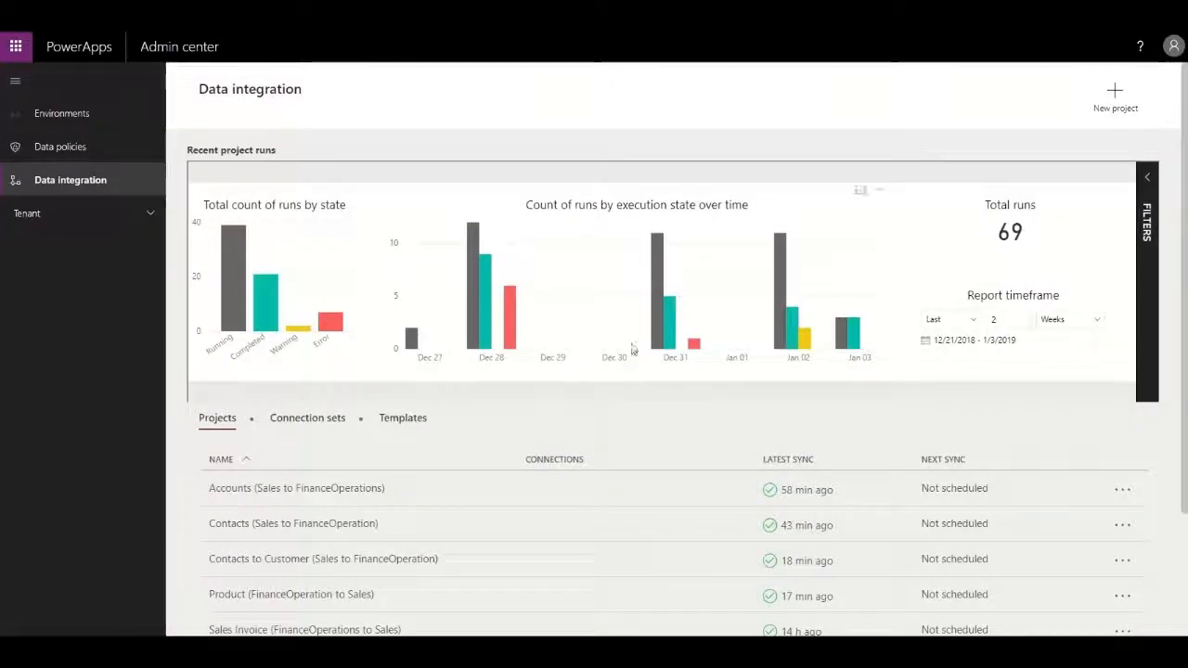
In the PowerApps Admin center, run the Sales Orders (Sales to FinanceOperation) integration project and open its newest run.
scroll(517, 393, "down", 3)
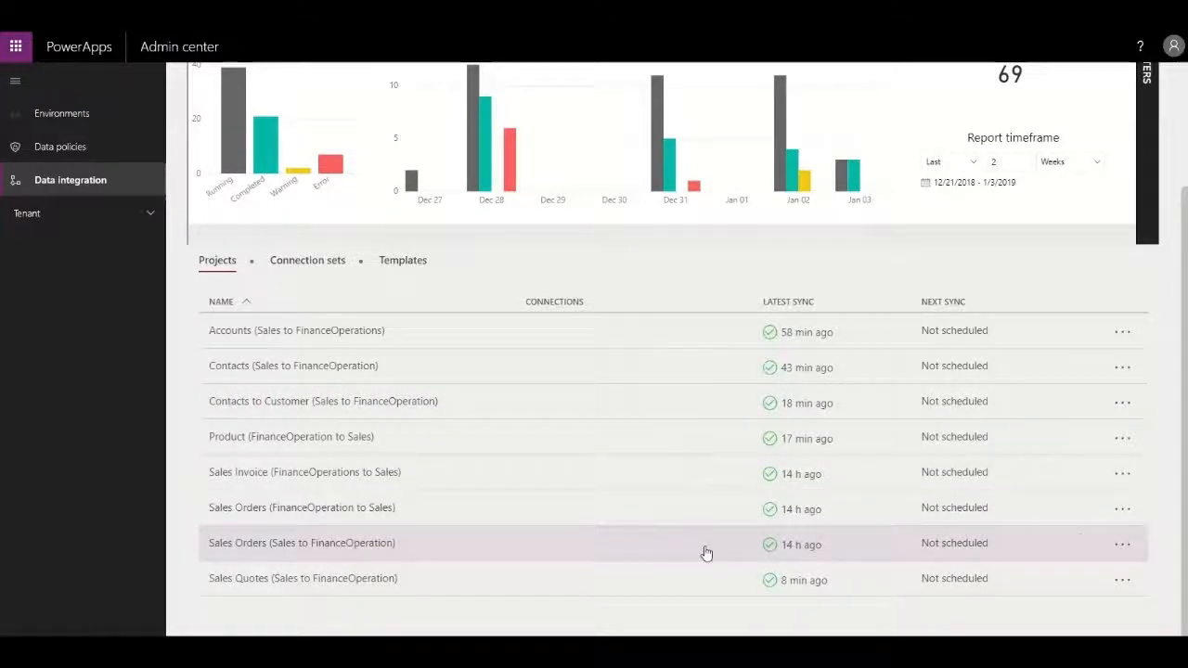
left_click(1123, 544)
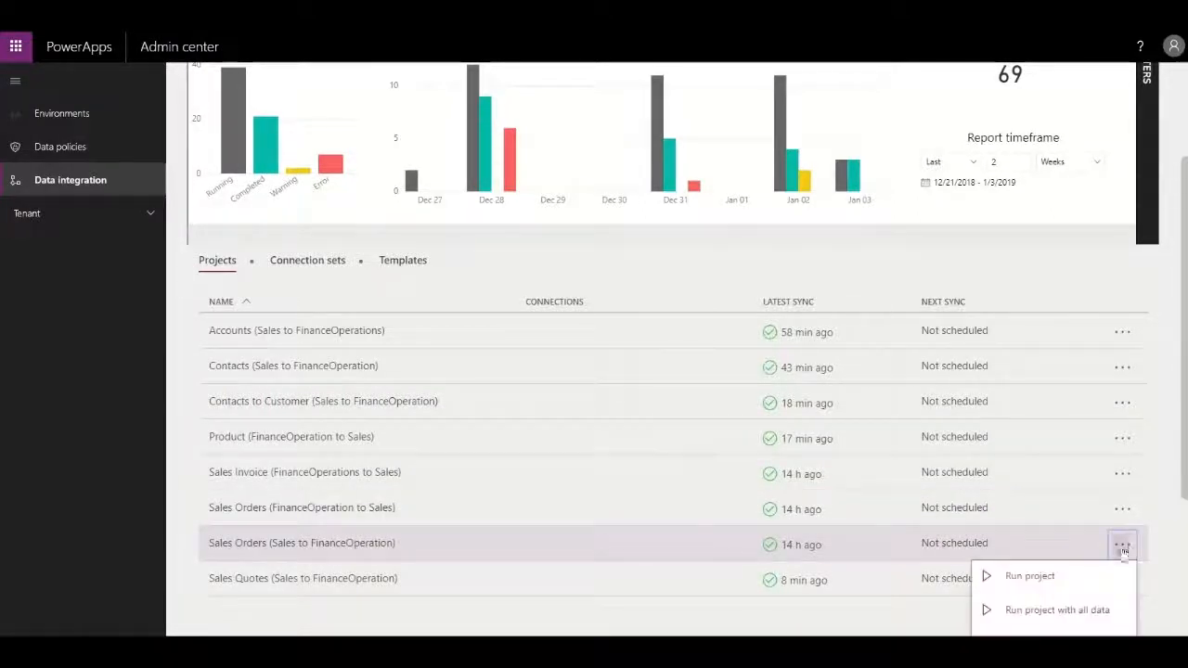
left_click(1068, 574)
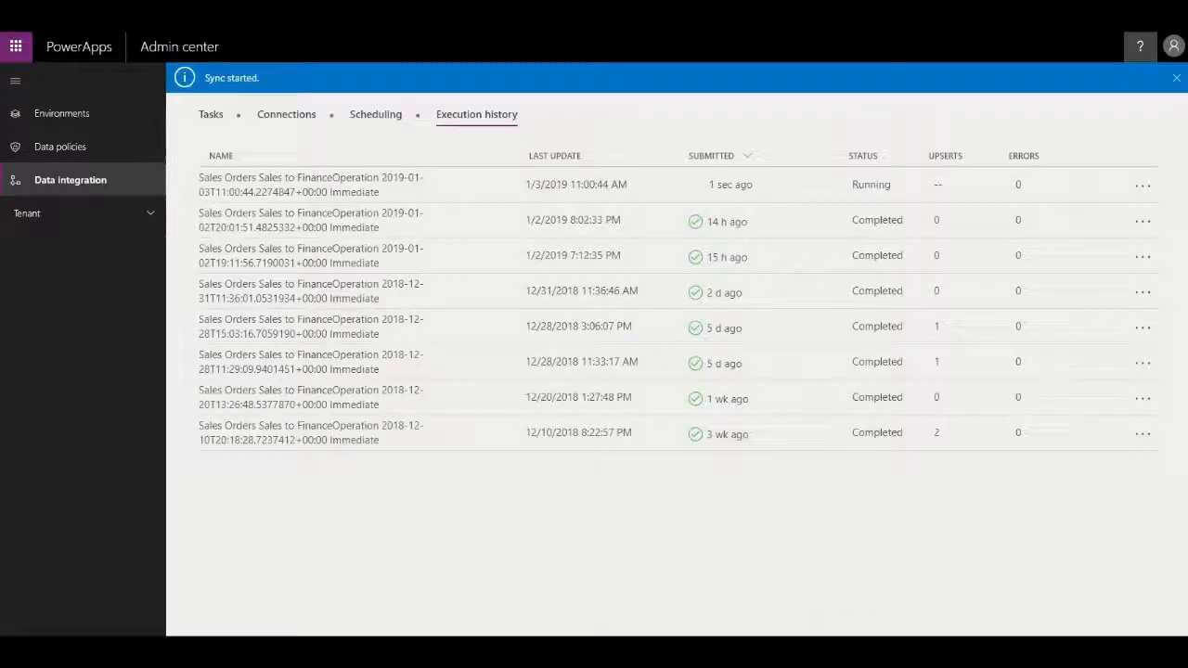
left_click(627, 252)
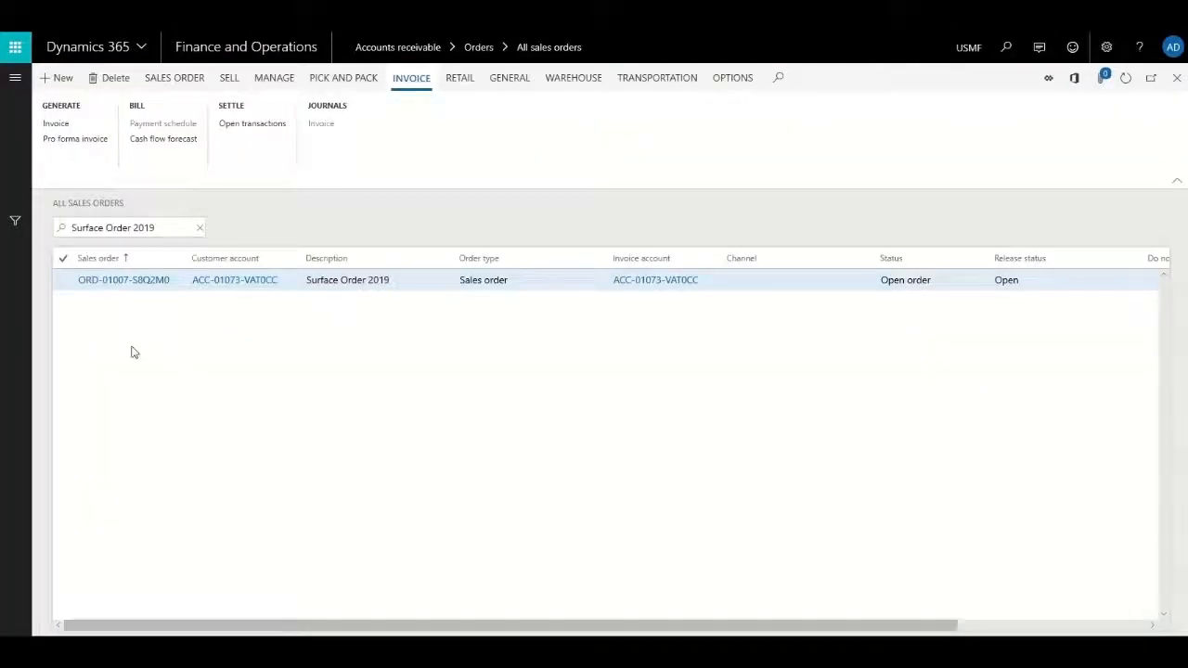
In Finance and Operations, open the Surface Order 2019 sales order and post its picking list for quantity All without printing.
left_click(135, 281)
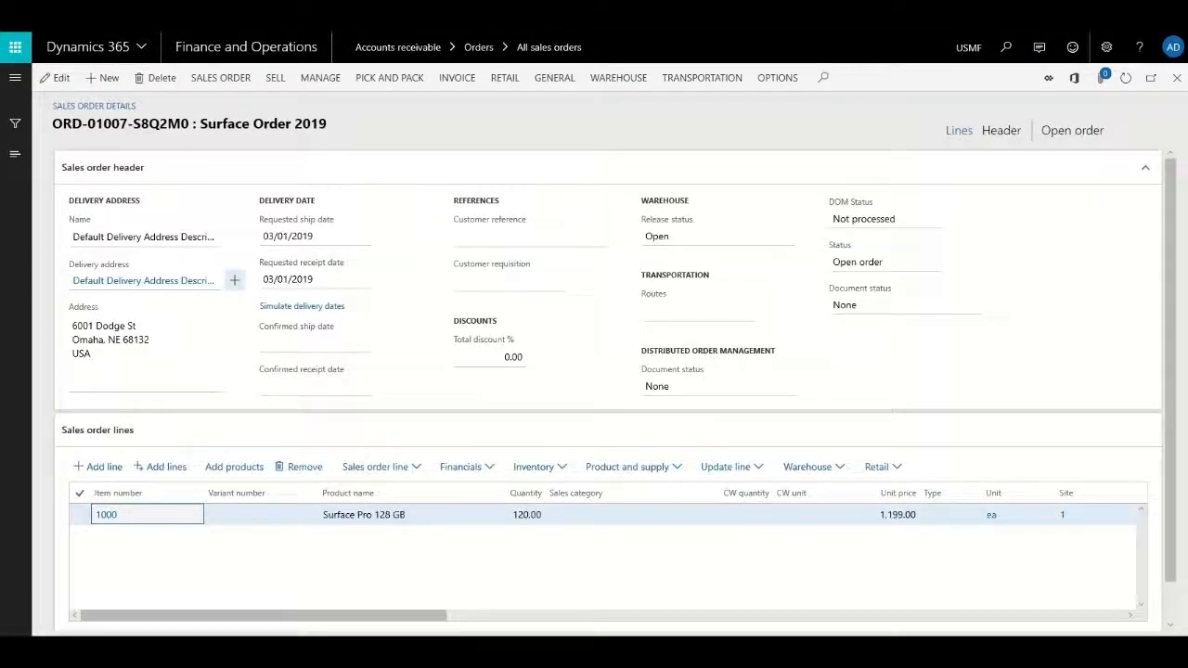
left_click(411, 79)
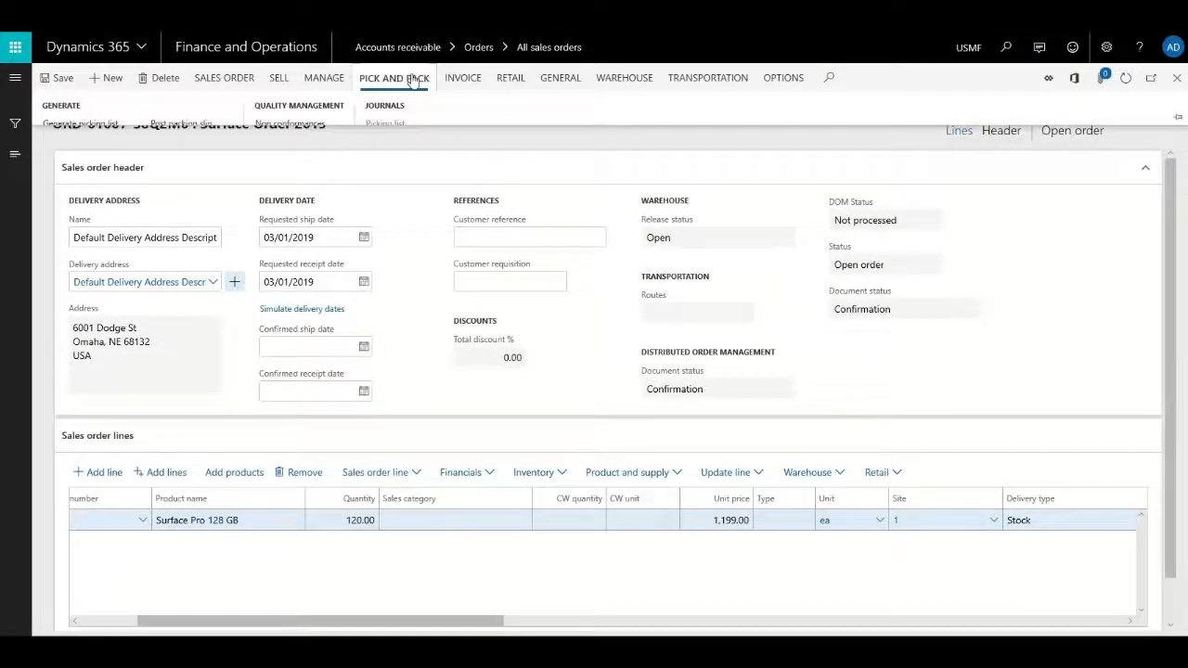
left_click(79, 124)
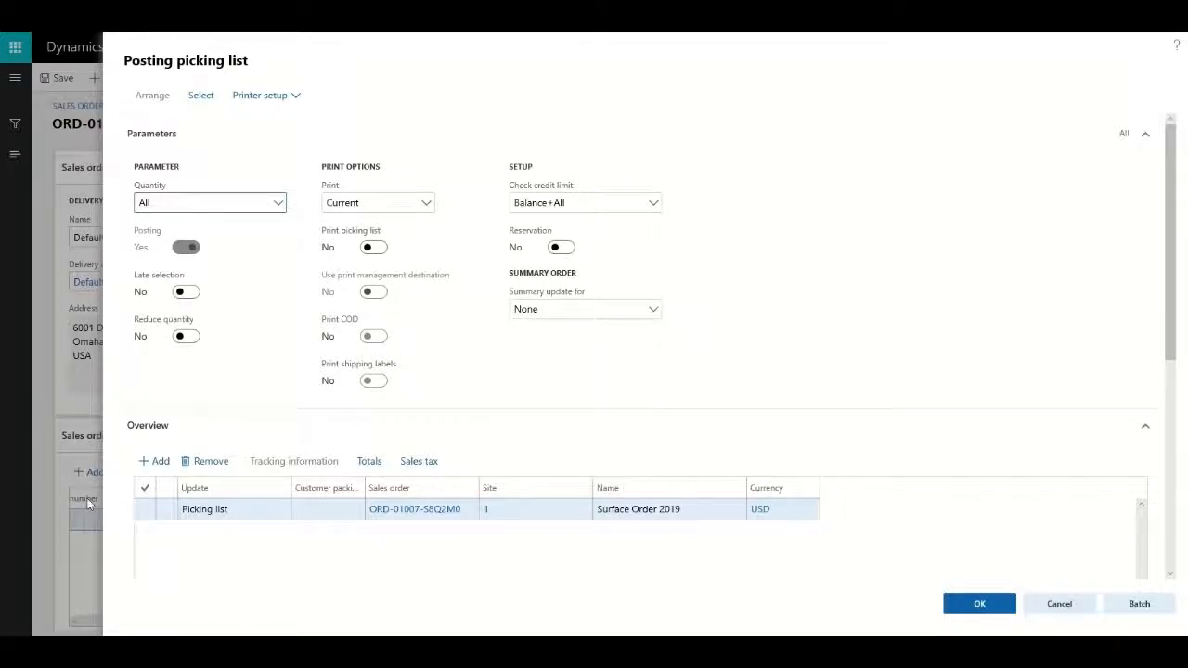
left_click(146, 510)
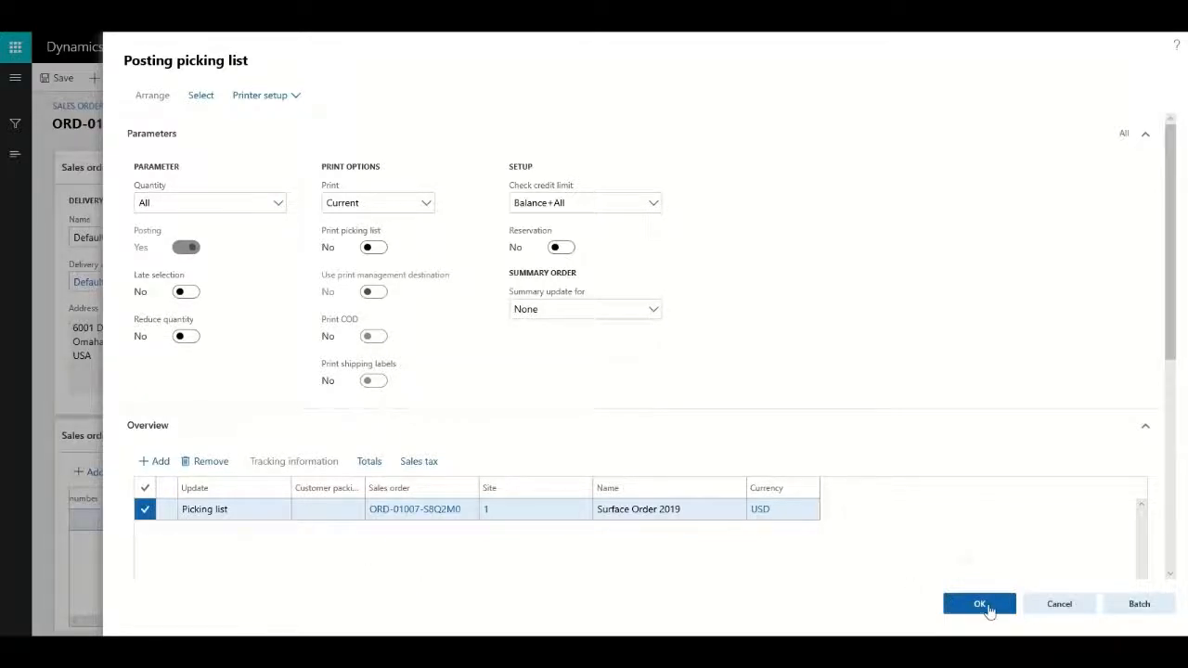
left_click(981, 604)
left_click(685, 341)
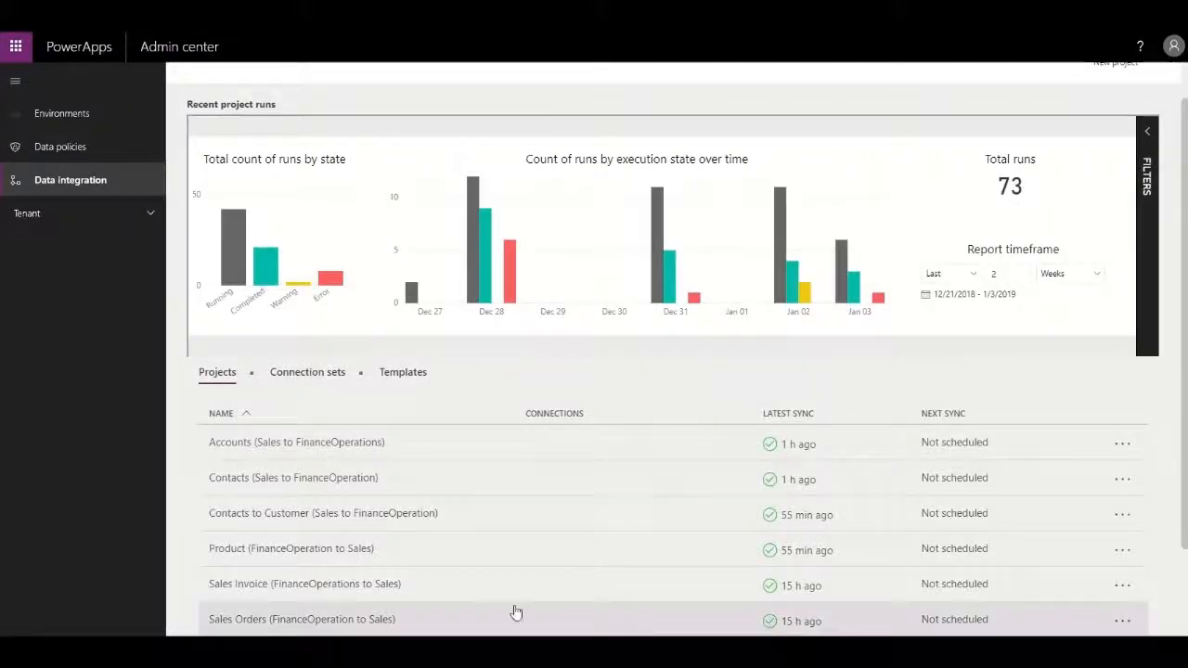
In the PowerApps Admin center, run the Sales Orders (FinanceOperation to Sales) integration project and open its newest run.
left_click(1124, 620)
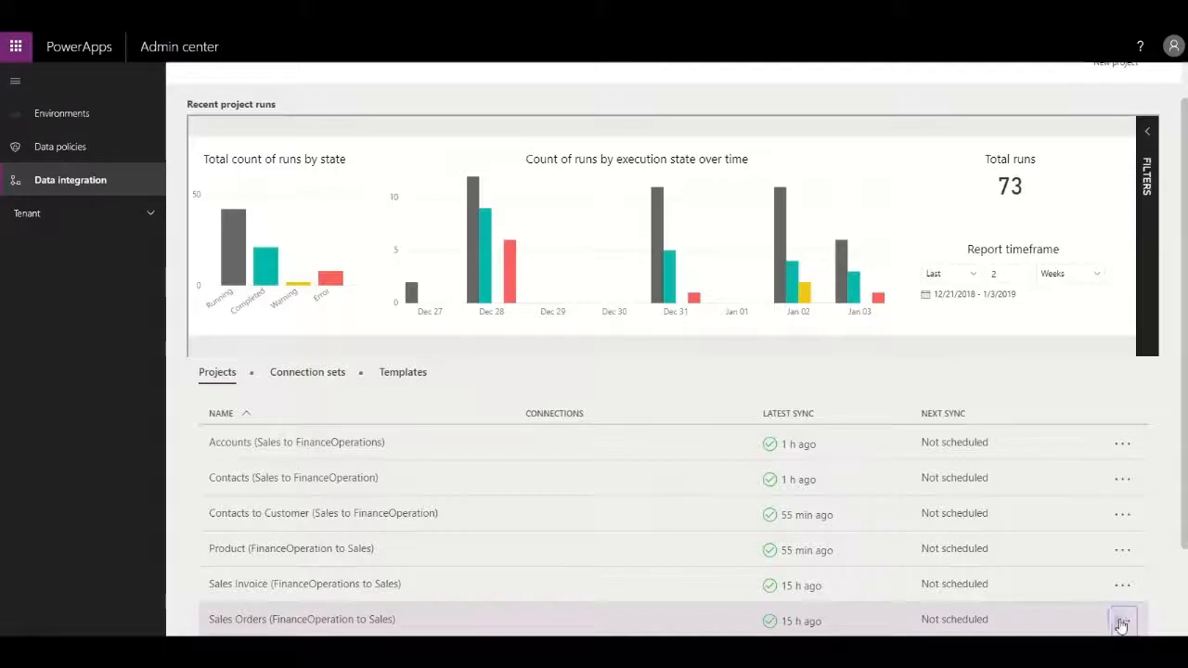
left_click(698, 622)
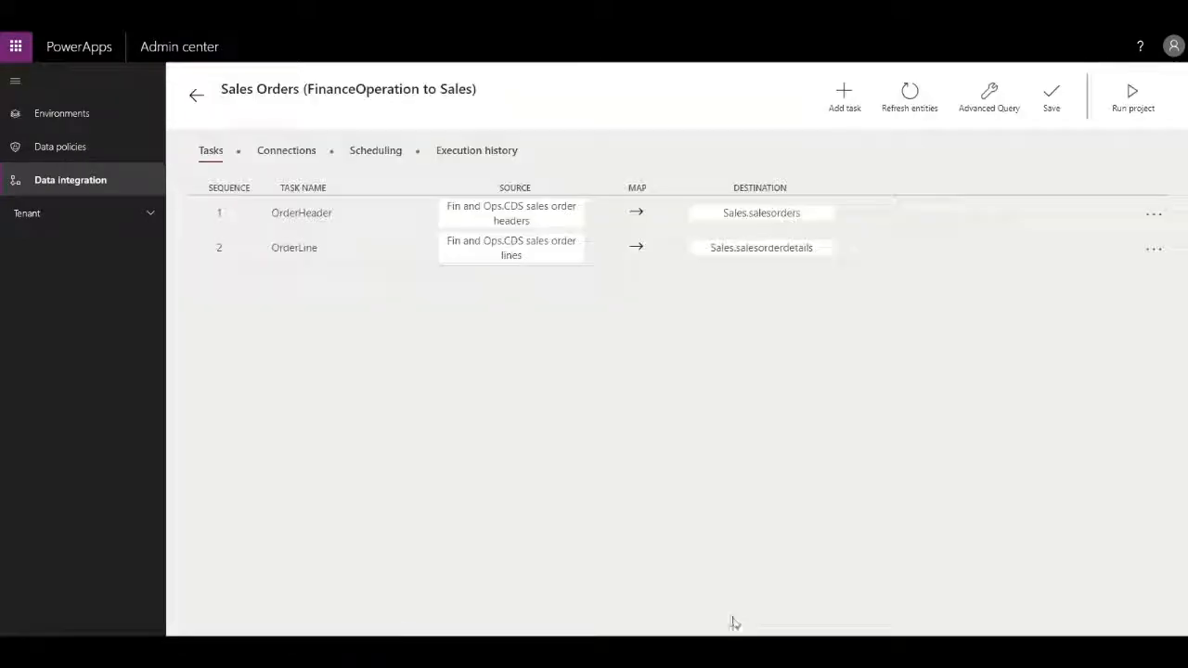
left_click(1140, 104)
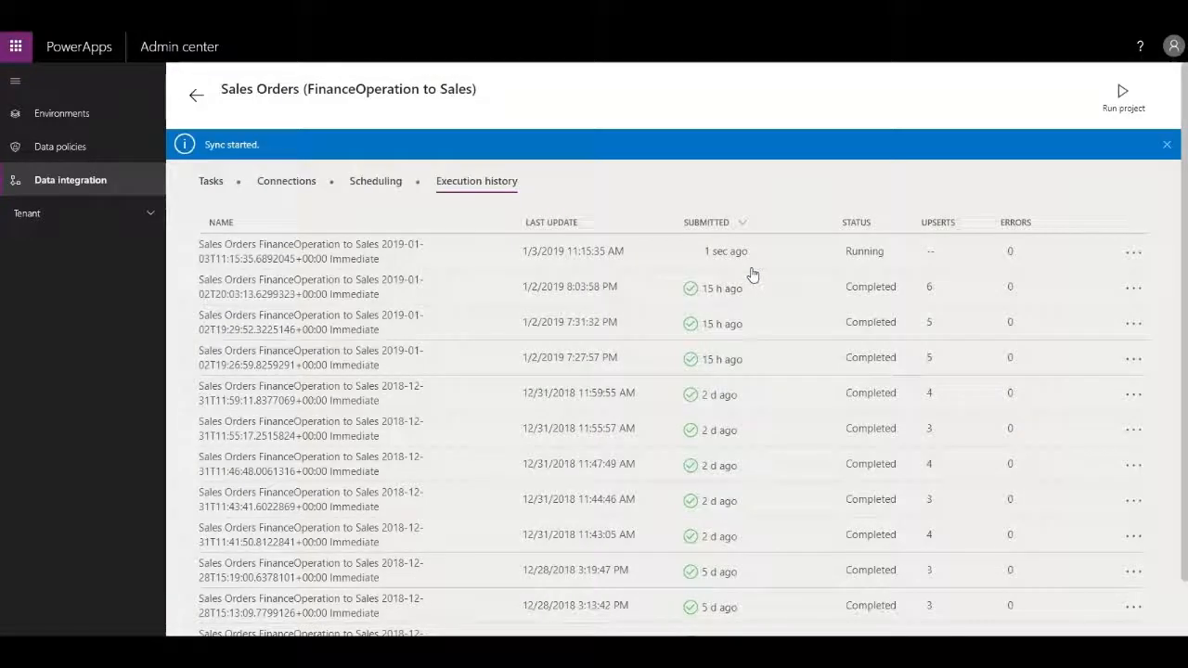
left_click(826, 249)
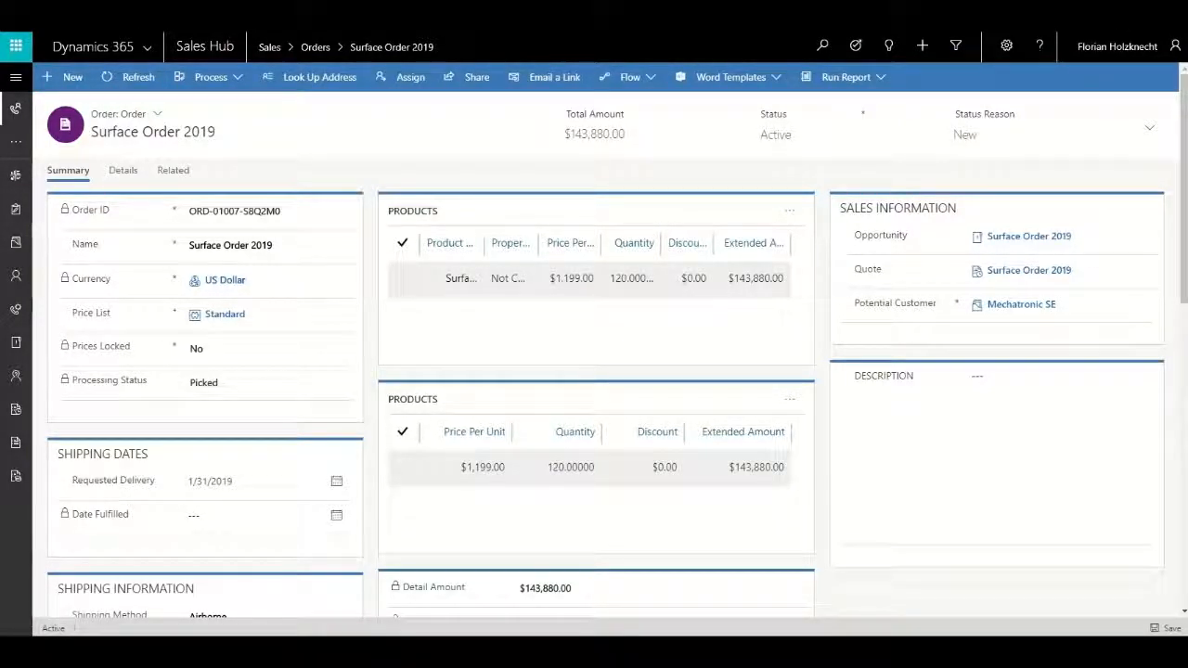
In Finance and Operations, post the invoice of the Surface Order 2019 sales order for quantity All without printing.
left_click(212, 58)
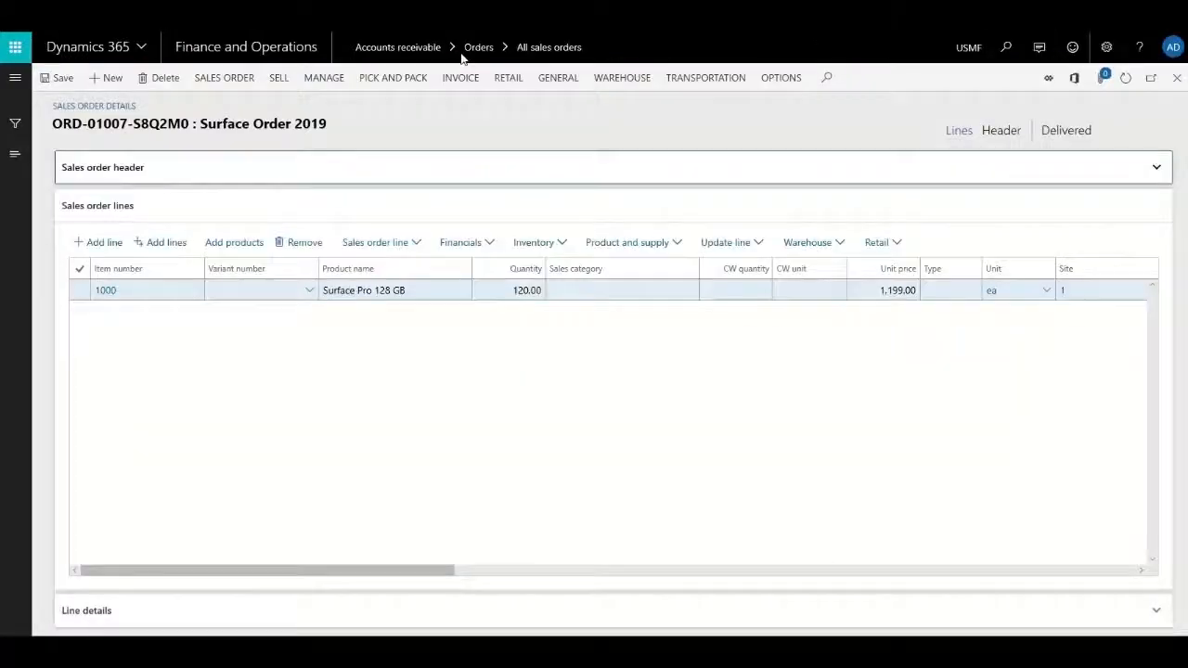
left_click(461, 78)
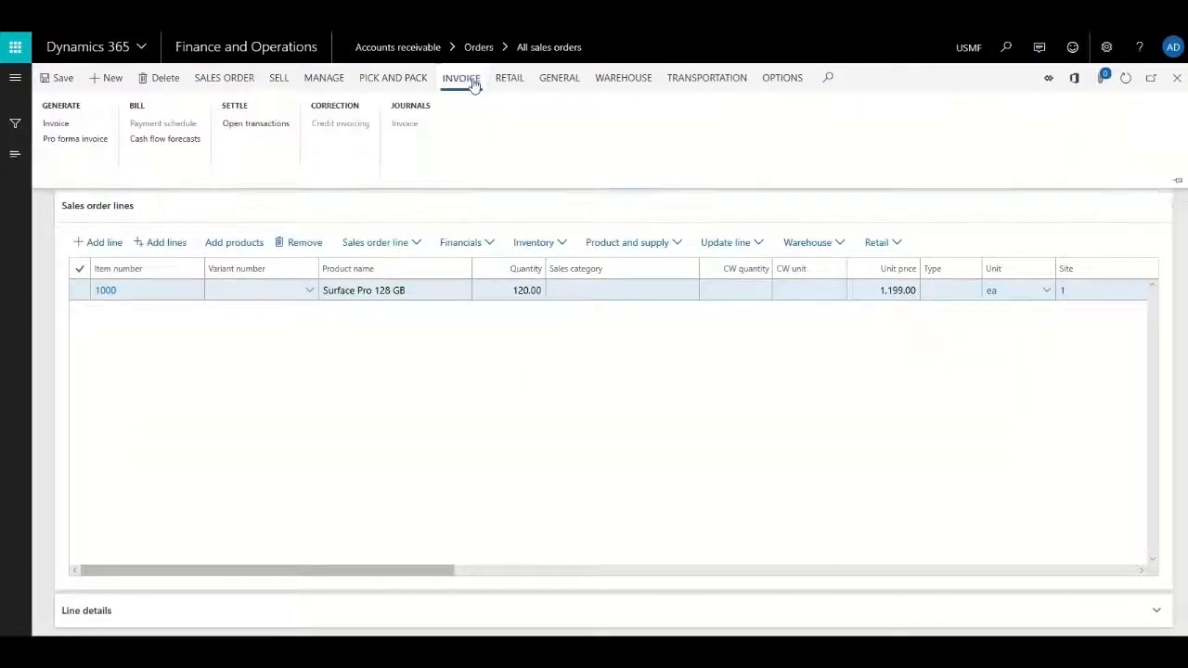
left_click(56, 123)
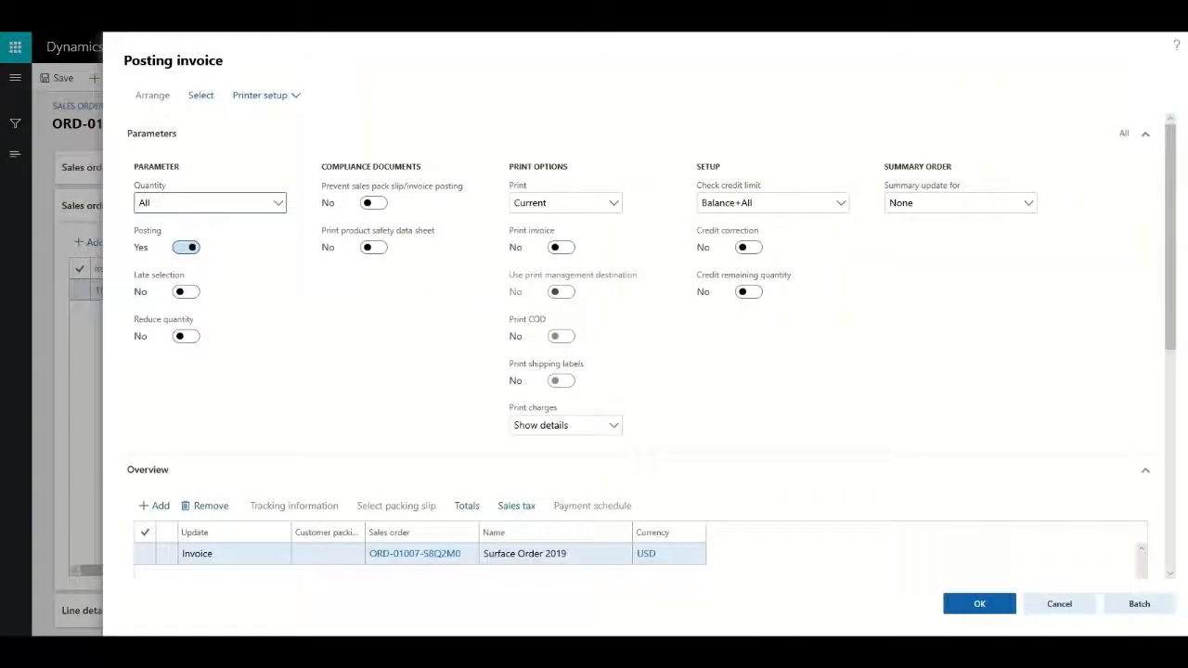
left_click(146, 555)
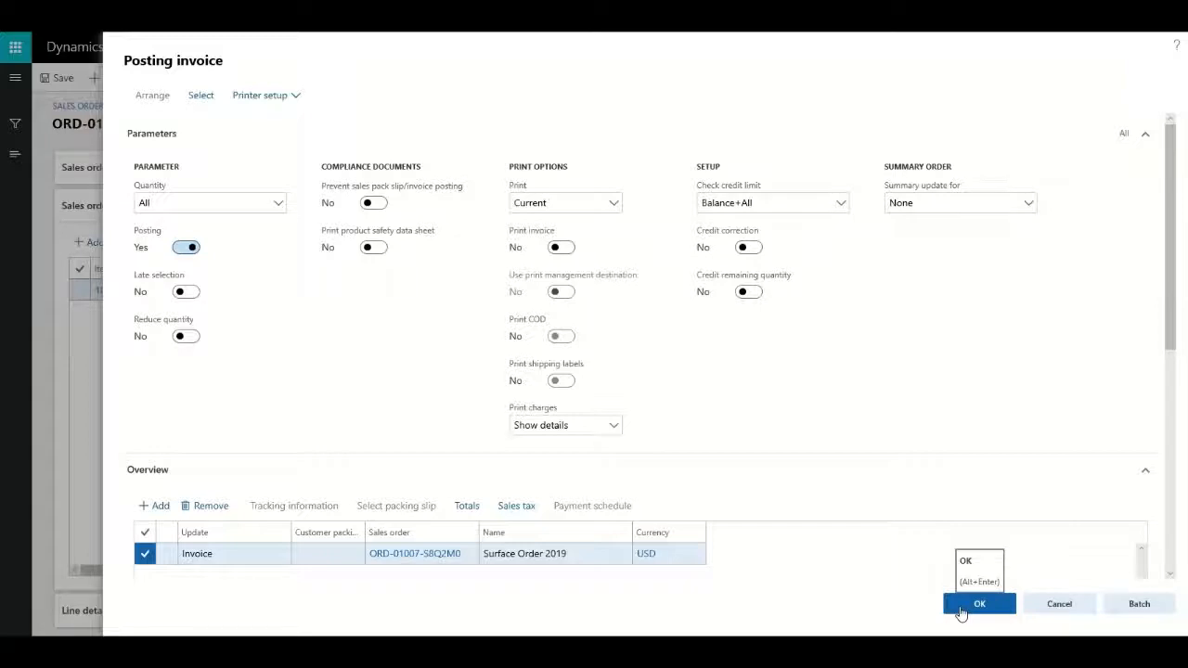
left_click(961, 607)
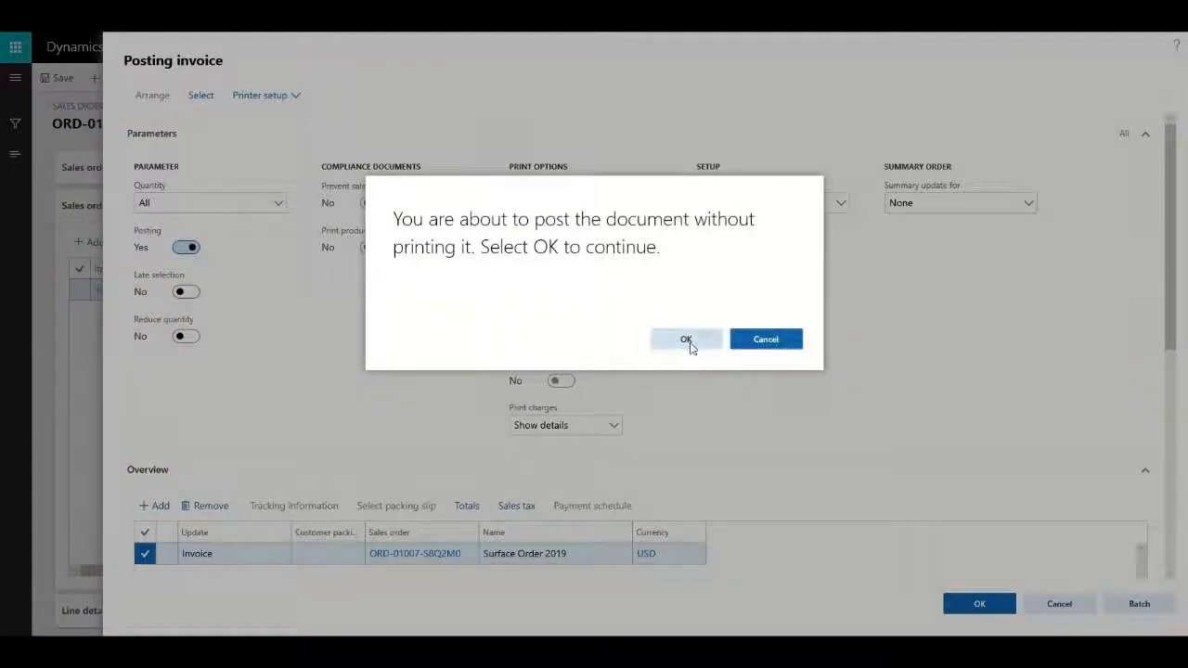
left_click(687, 342)
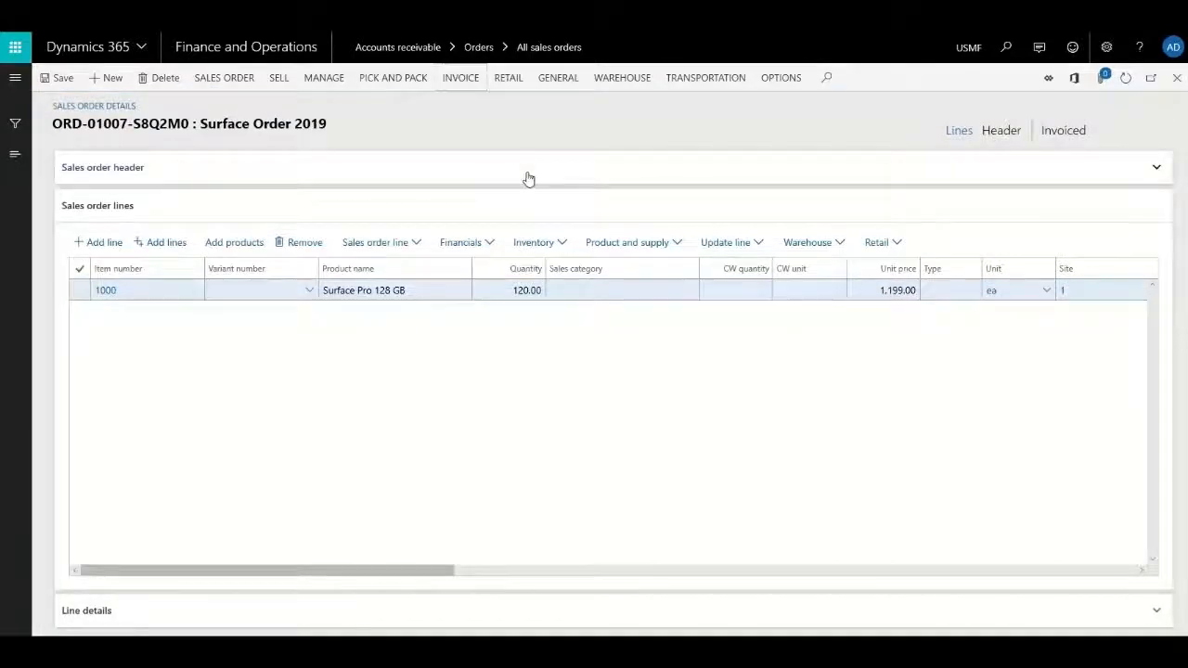
Open the sales order's invoice journal and view the posted invoice.
left_click(459, 78)
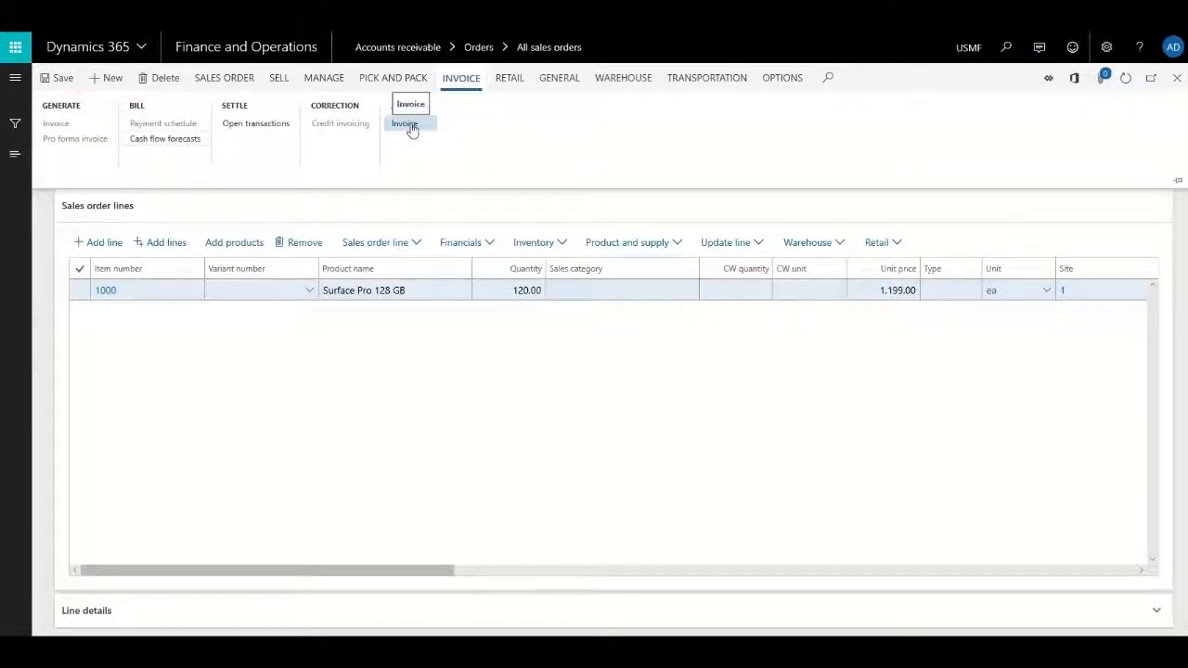
left_click(408, 125)
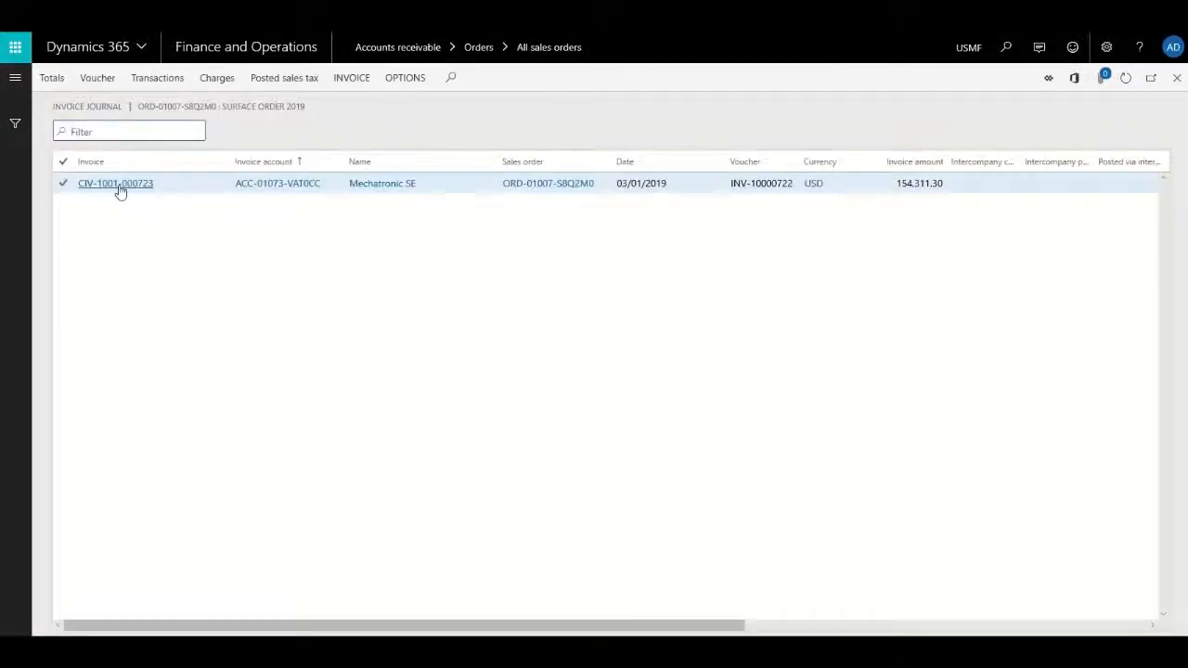
left_click(52, 78)
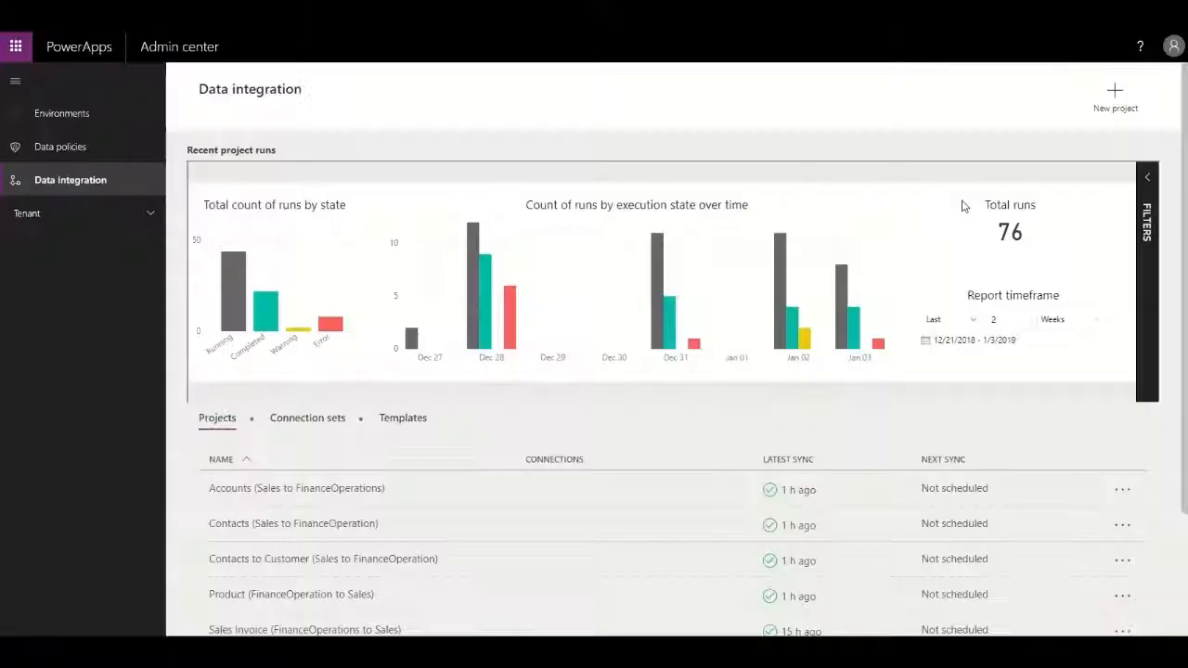
In the PowerApps Admin center, run the Sales Invoice (FinanceOperations to Sales) integration project and open its newest run.
scroll(730, 324, "down", 3)
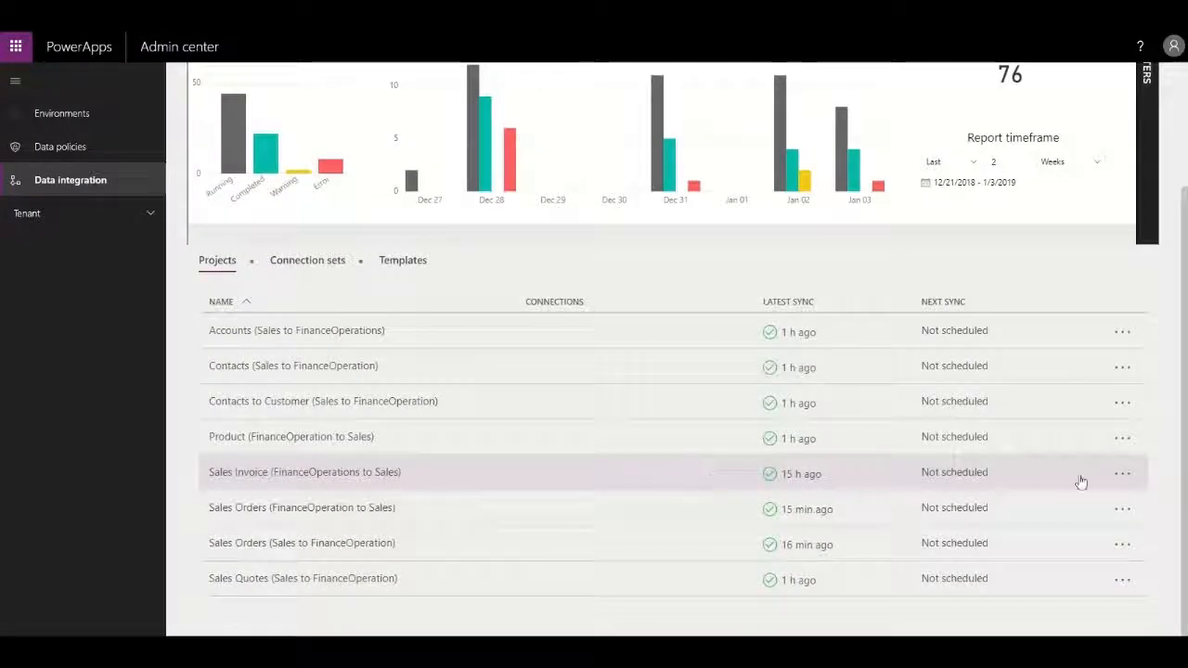
left_click(1122, 474)
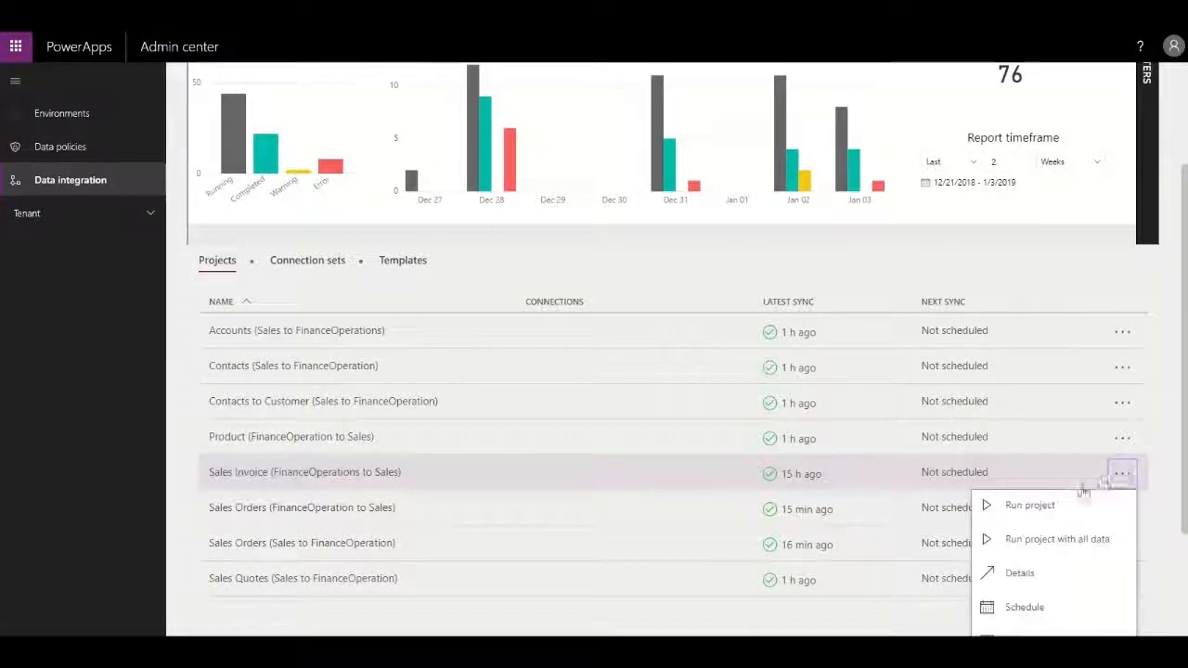
left_click(1041, 506)
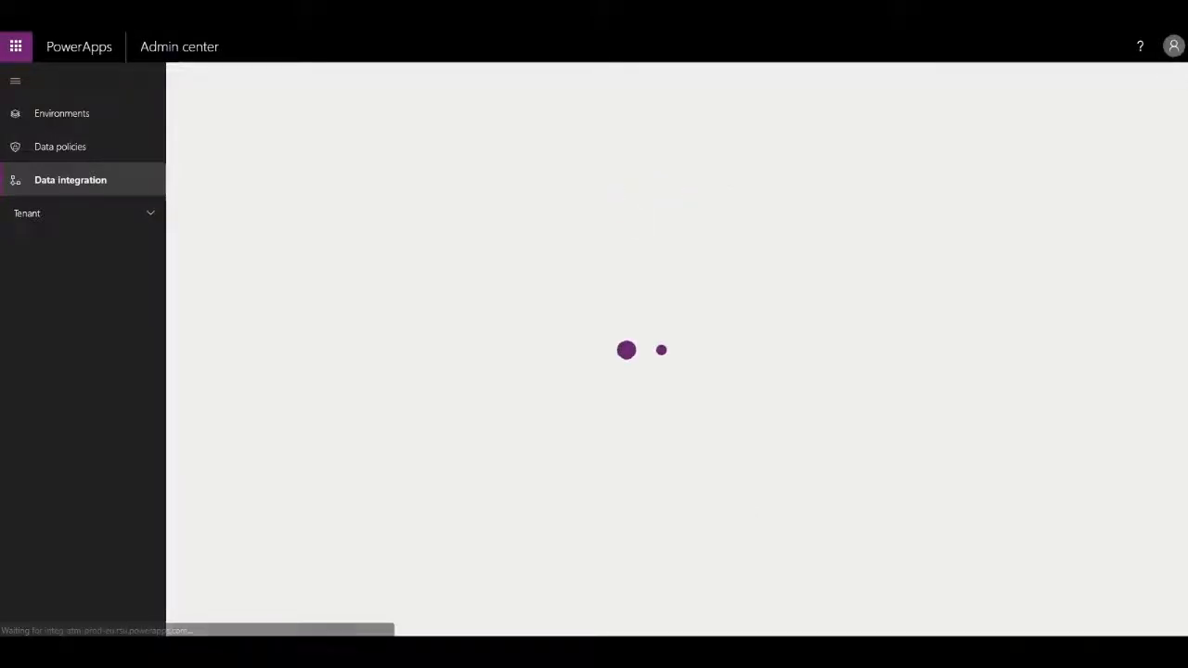
left_click(807, 245)
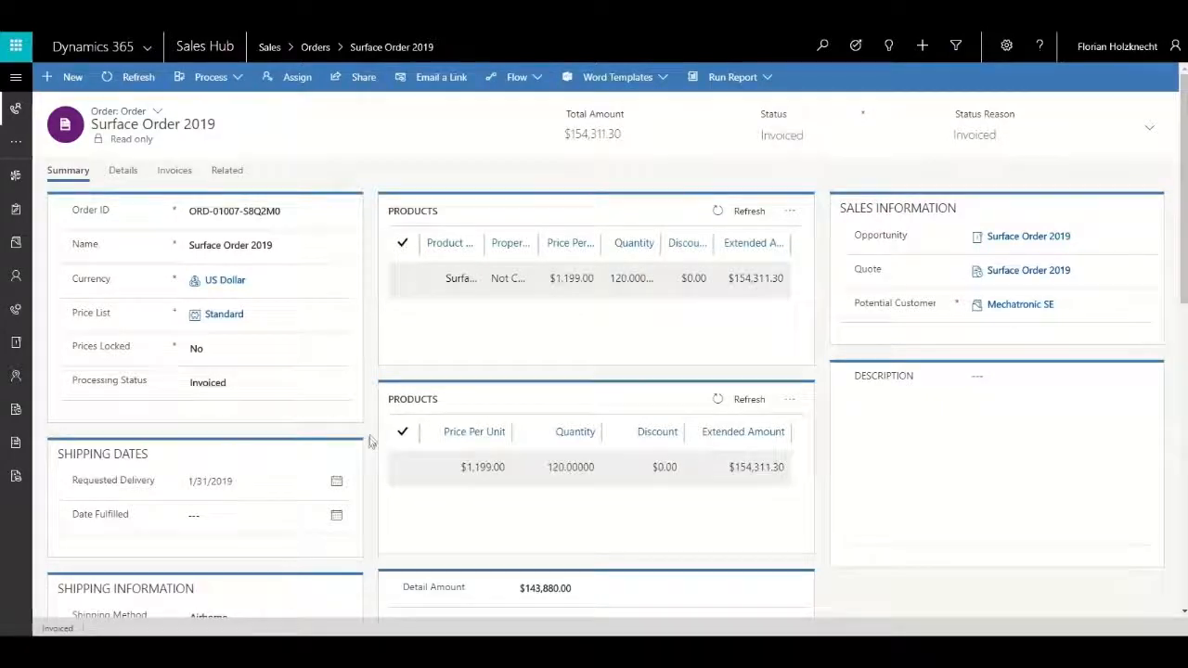
In Dynamics 365 Sales, review the Surface Order 2019 order's summary and amounts, and open its synced invoice to examine it.
scroll(369, 440, "down", 1)
scroll(369, 440, "down", 1)
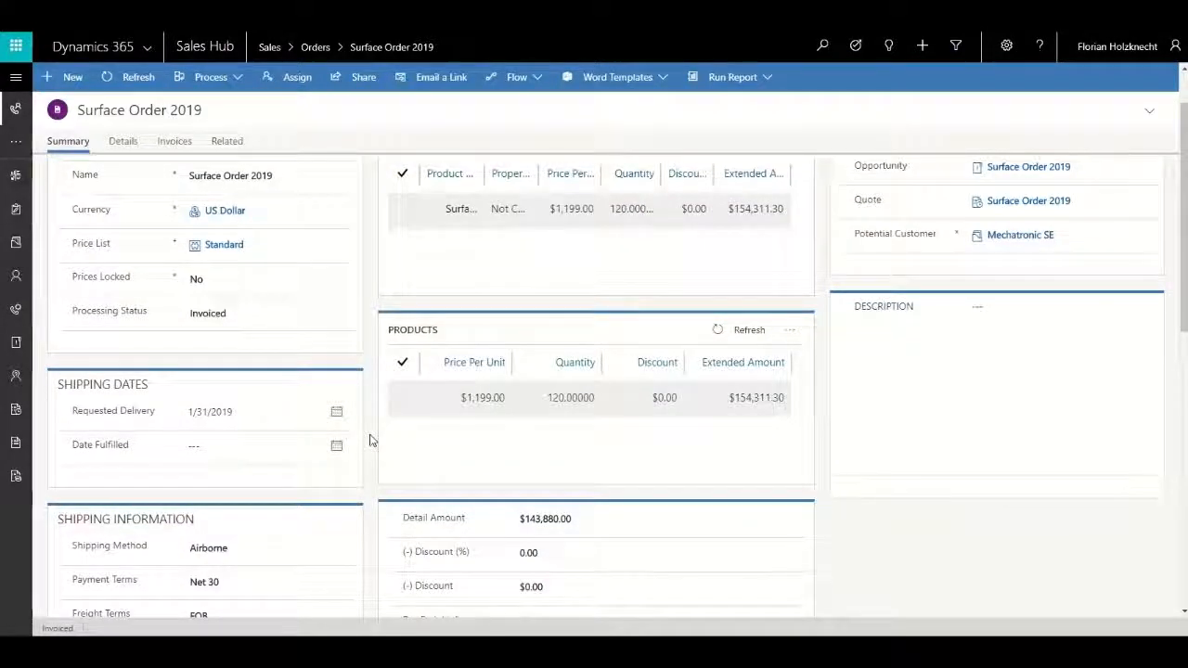
scroll(369, 440, "down", 6)
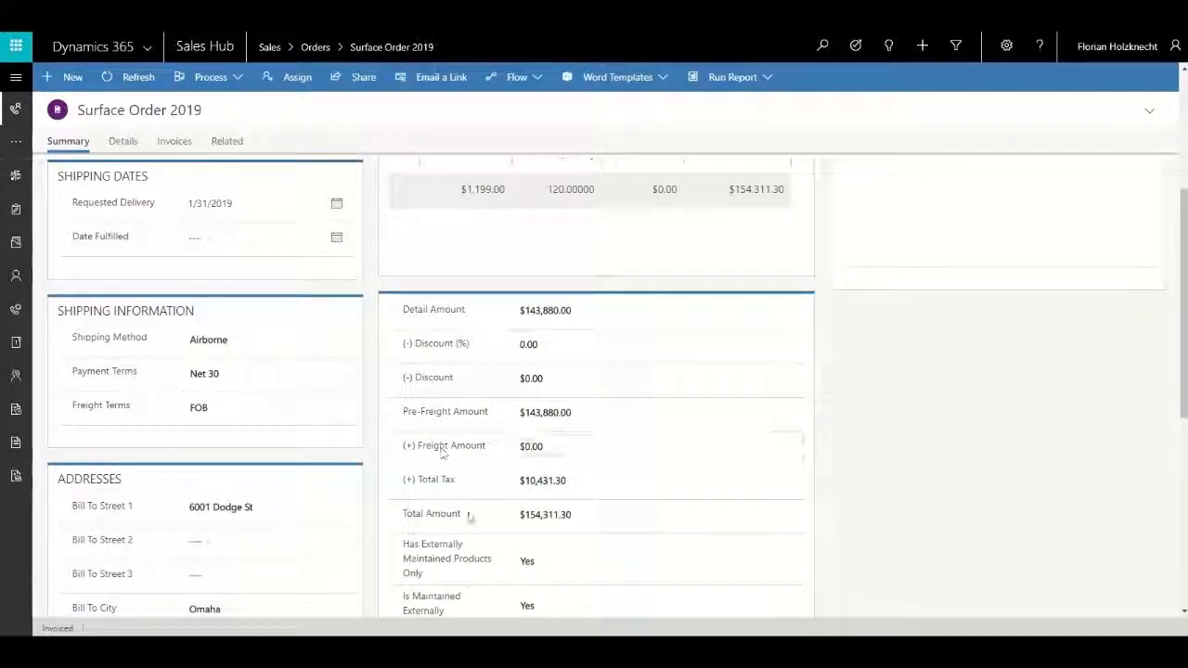
left_click(175, 141)
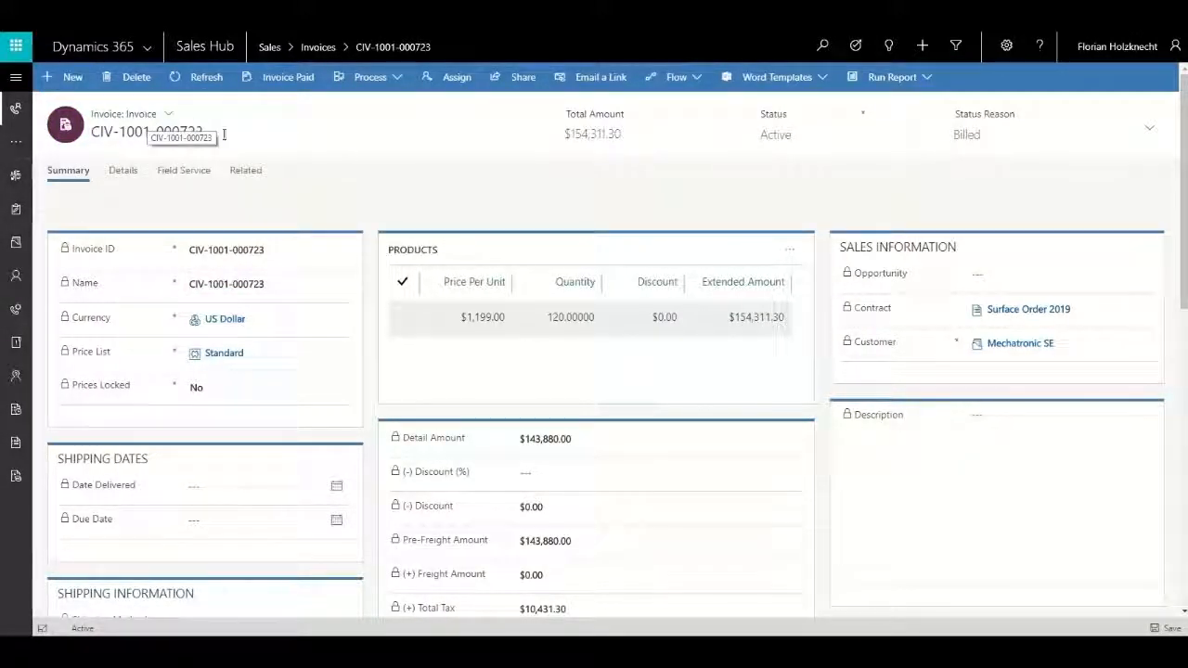
scroll(398, 294, "down", 1)
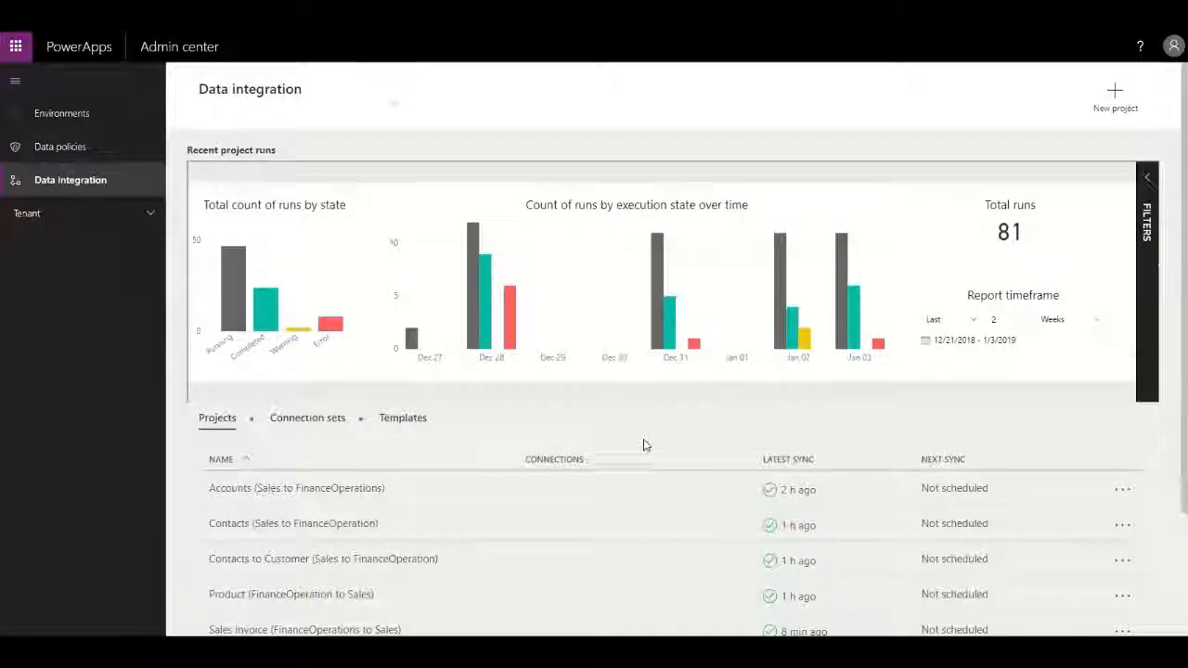
Return to the PowerApps Admin center and review the latest sync of the data integration projects.
scroll(641, 443, "down", 3)
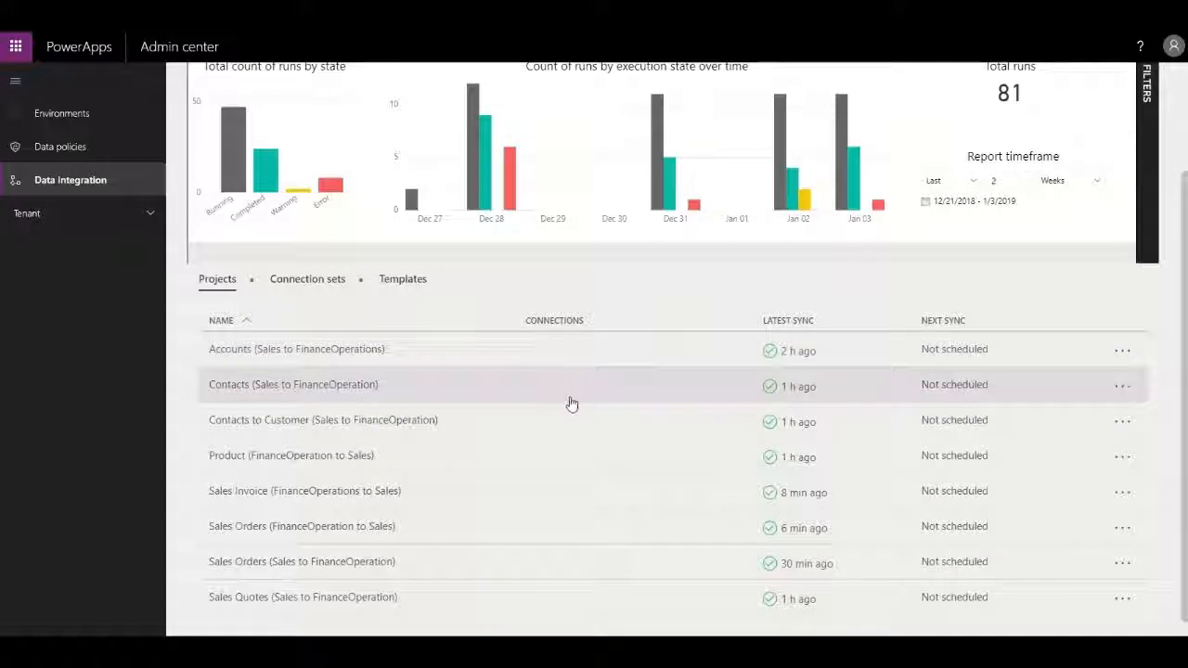